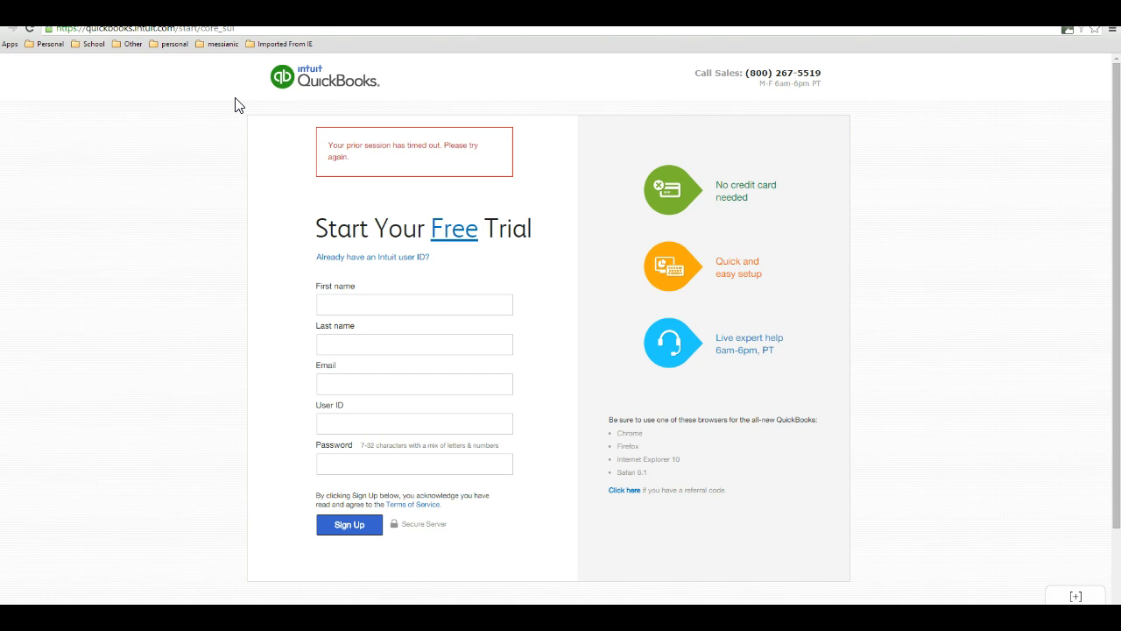
- Fill in the first name and last name in the free trial sign-up form
left_click(178, 133)
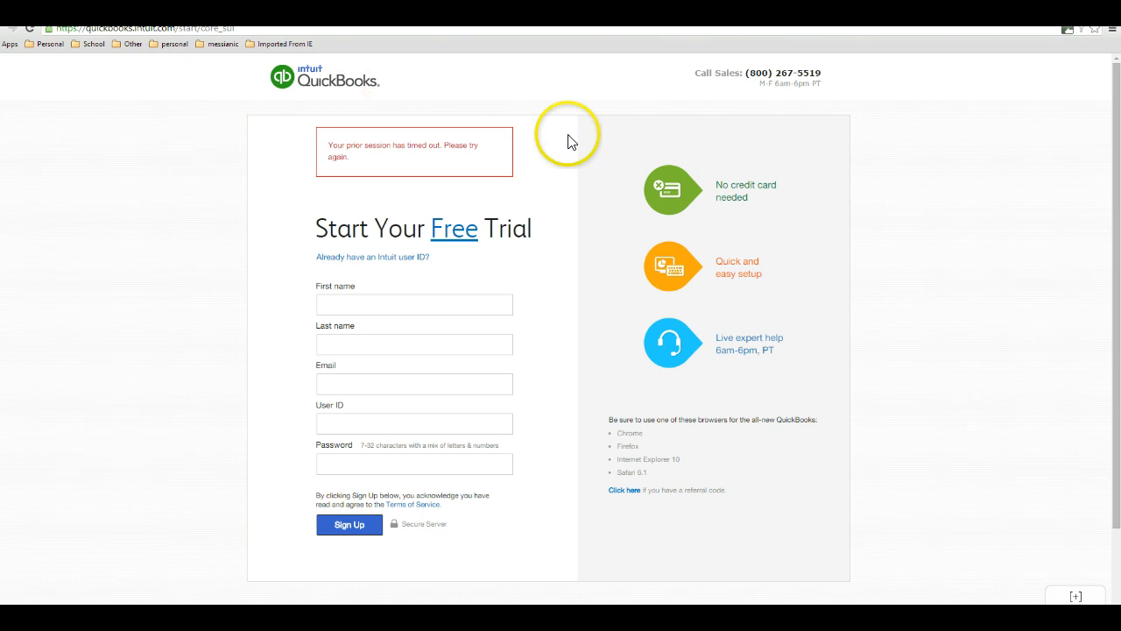
left_click(394, 313)
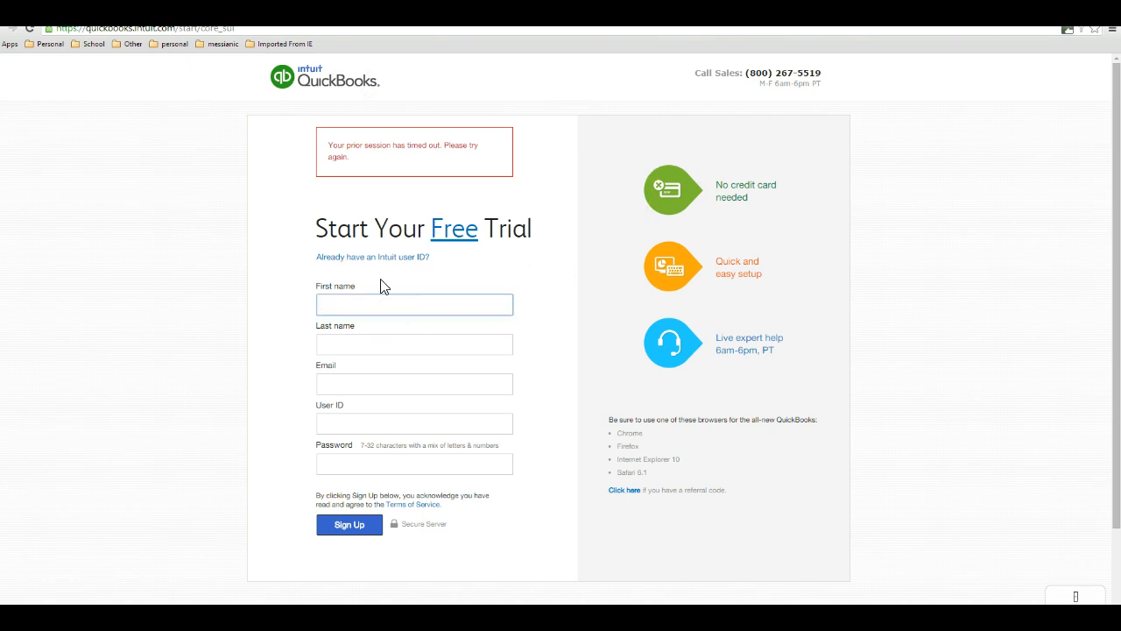
type("Jane")
key("Tab")
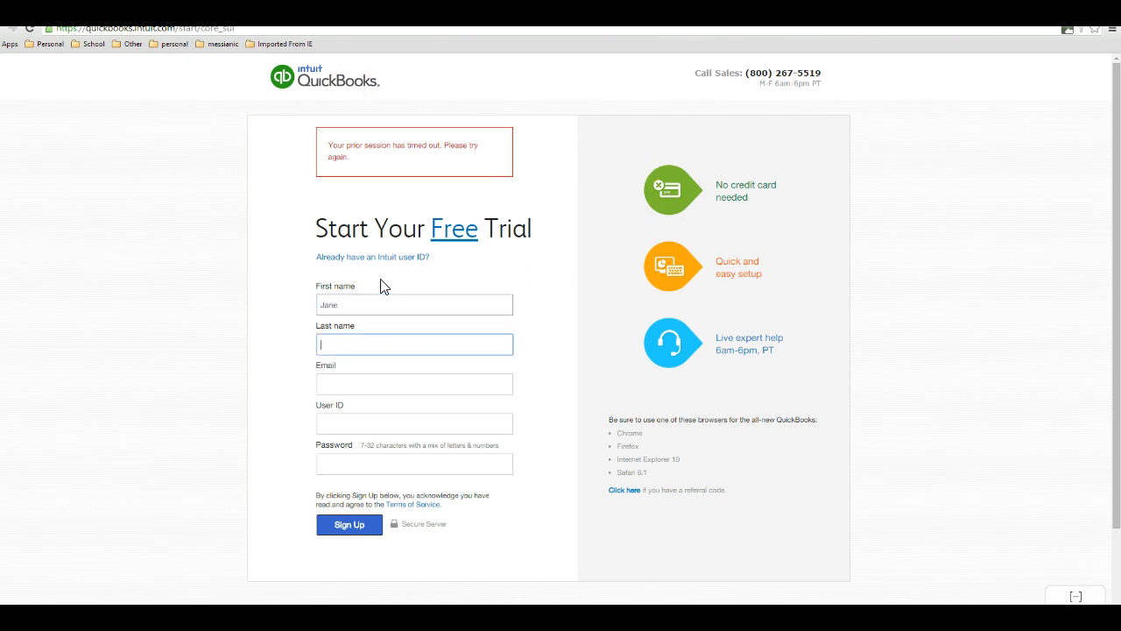
type("Doe")
key("Tab")
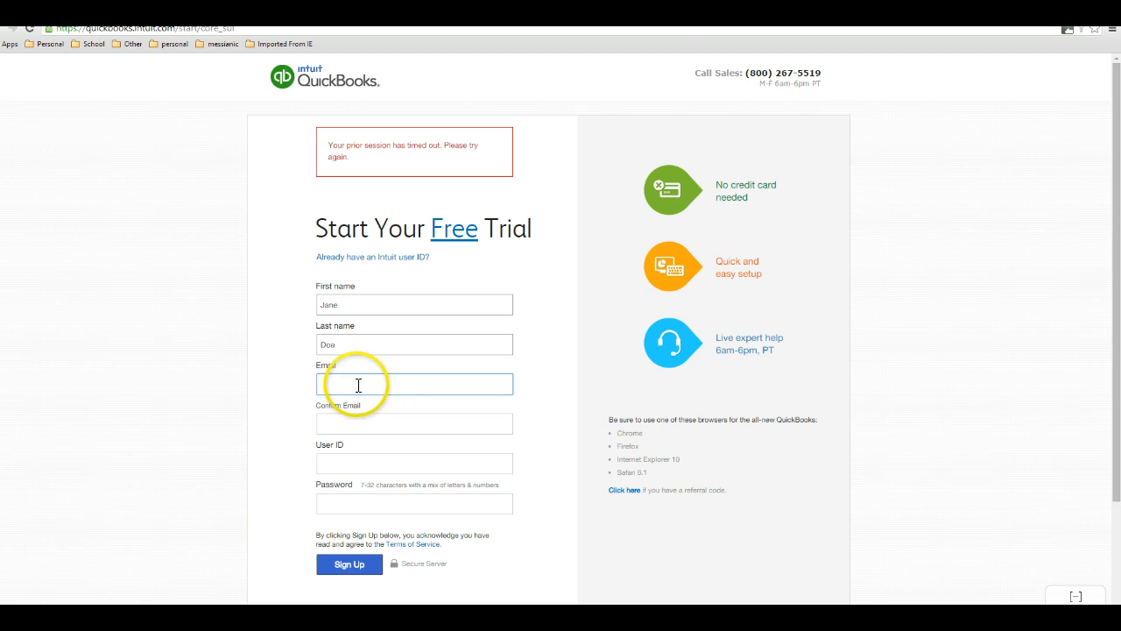
- Fill in the email address in the sign-up form
type("t")
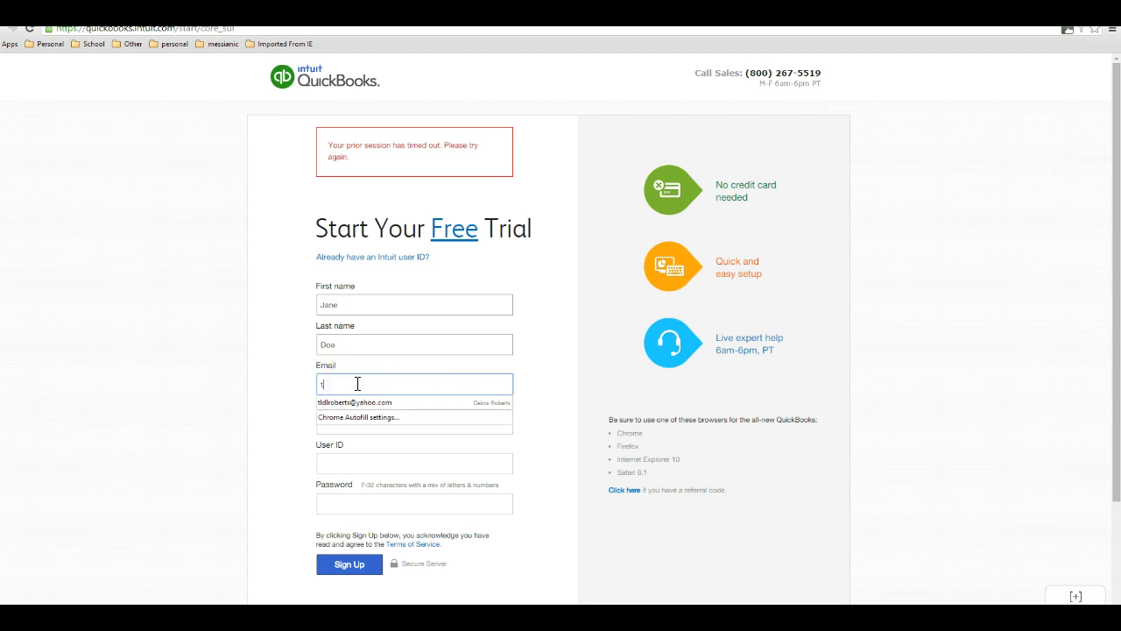
key("BackSpace")
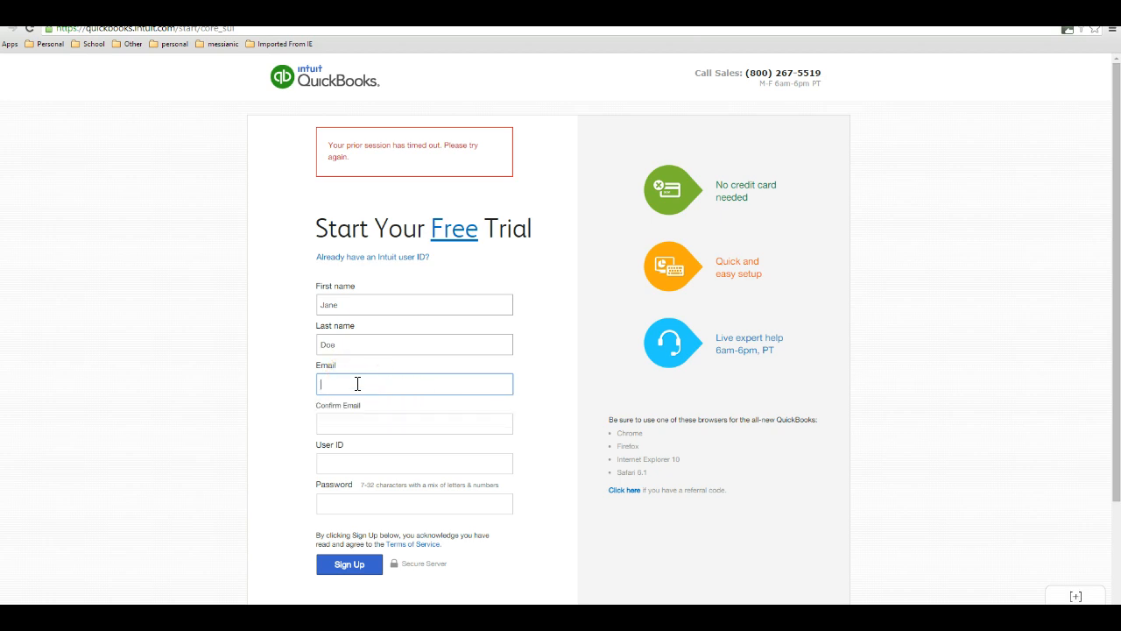
type("t")
key("BackSpace")
key("Tab")
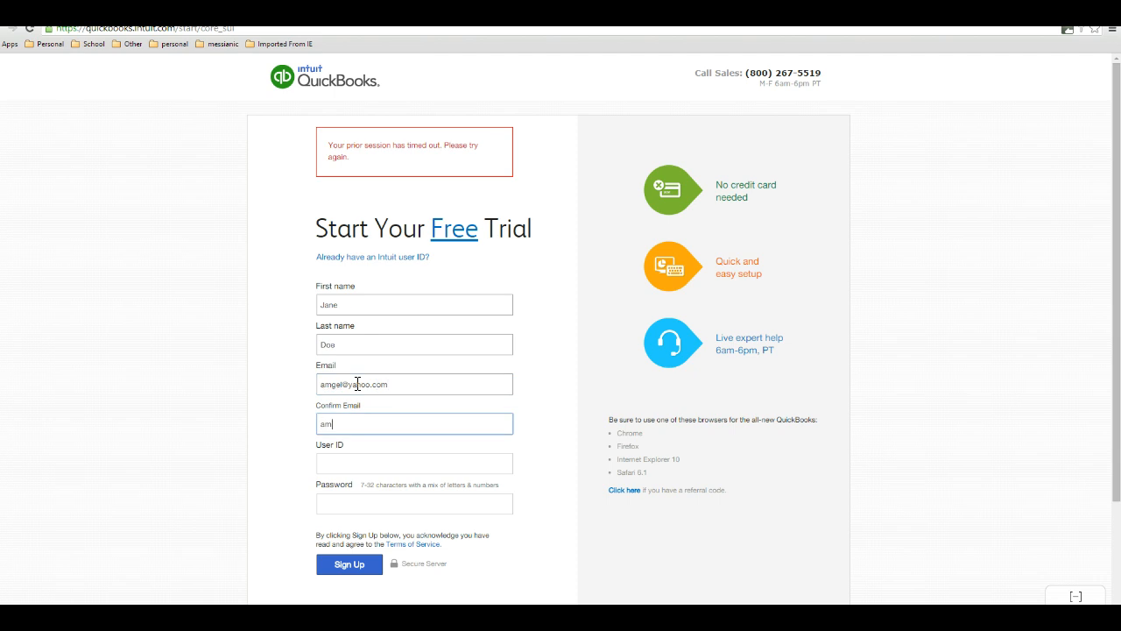
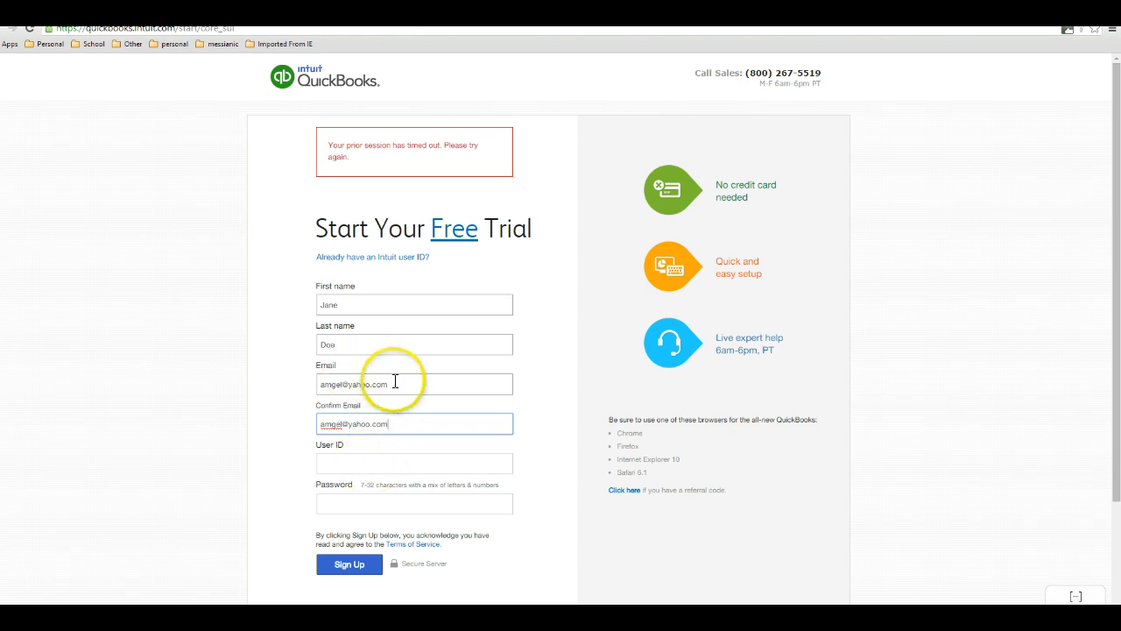
- Repeat the same email address in the Confirm Email field
left_click(355, 462)
key("ctrl+v")
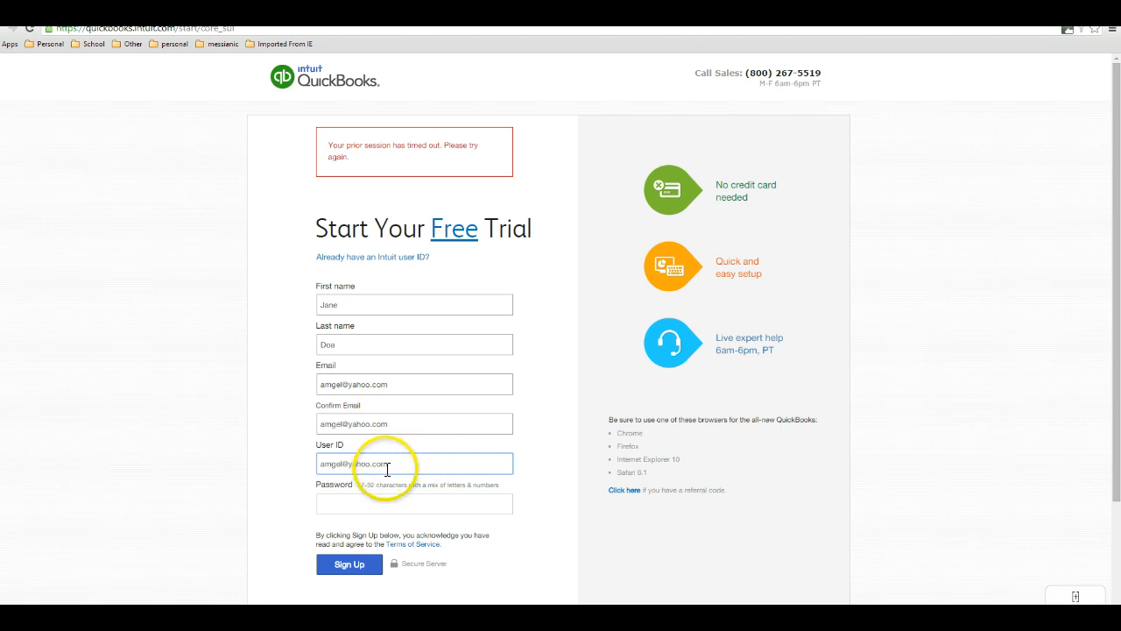
left_click_drag(399, 463, 302, 463)
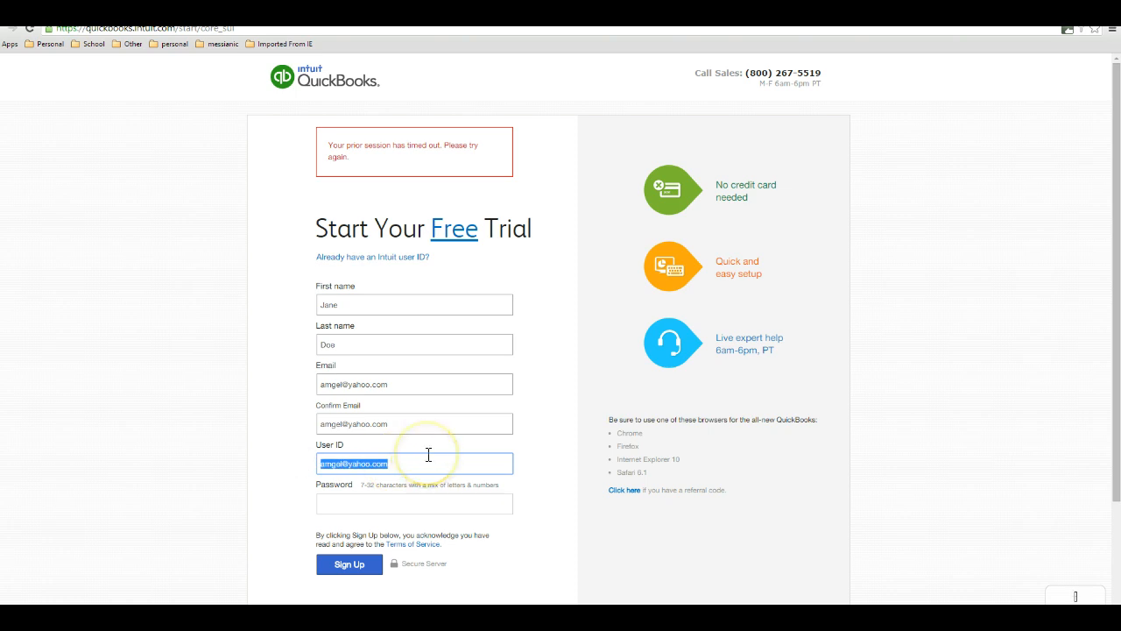
type("HACC")
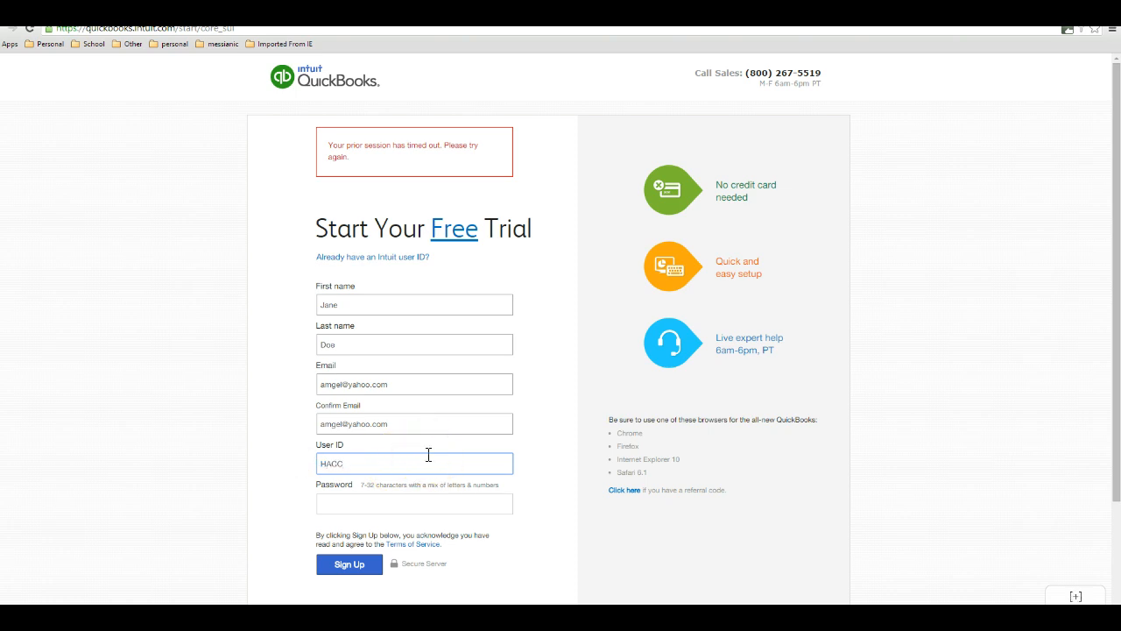
left_click(475, 445)
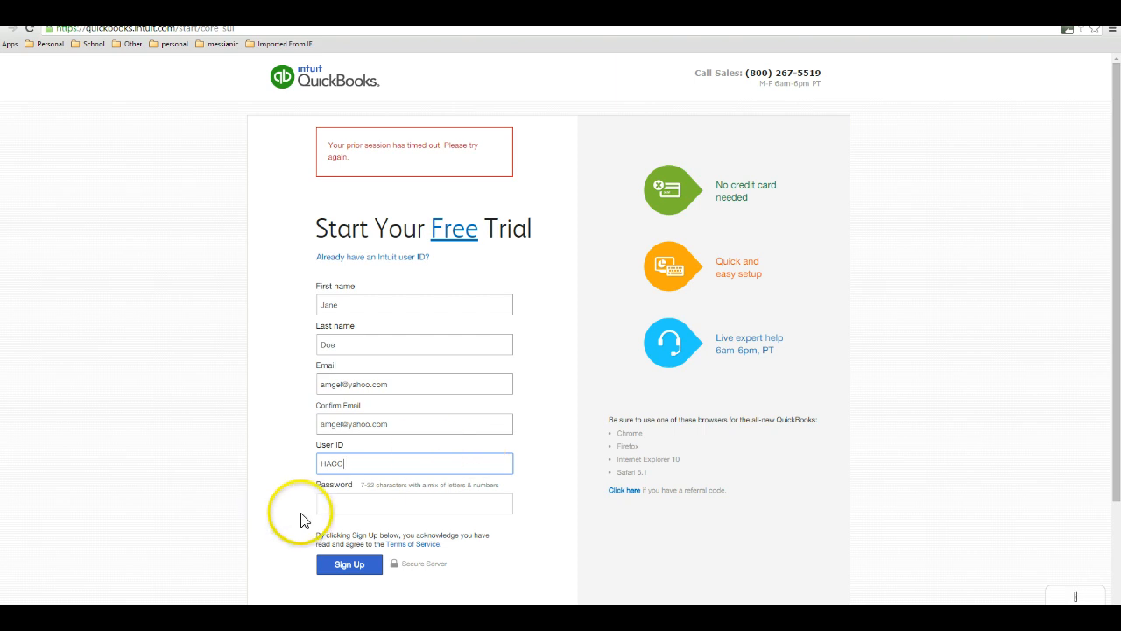
left_click_drag(356, 462, 295, 464)
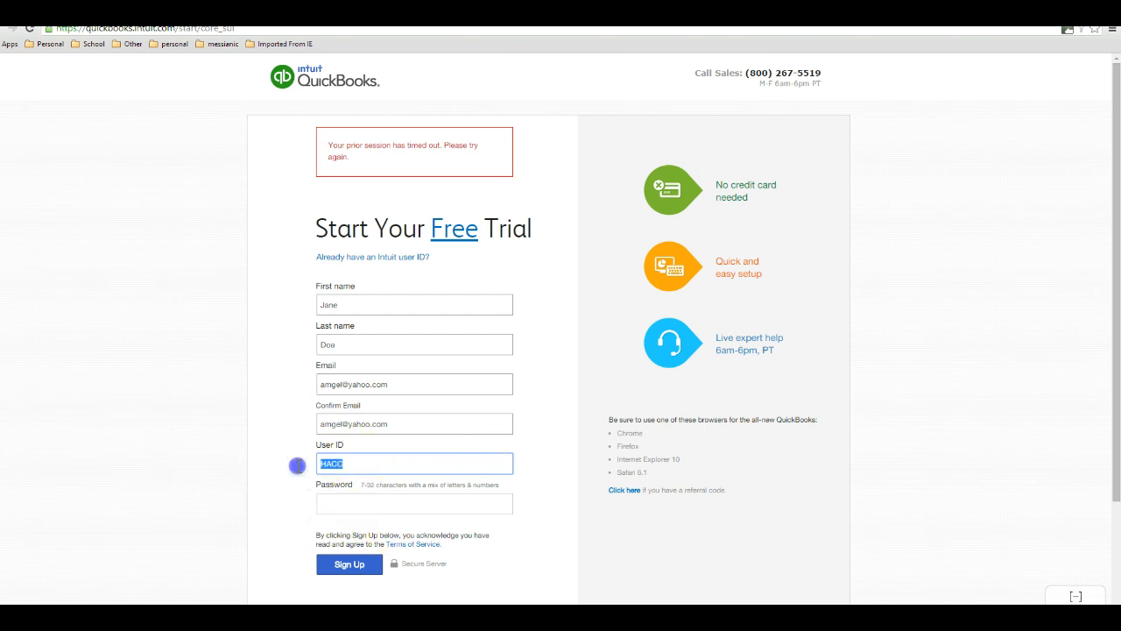
key("BackSpace")
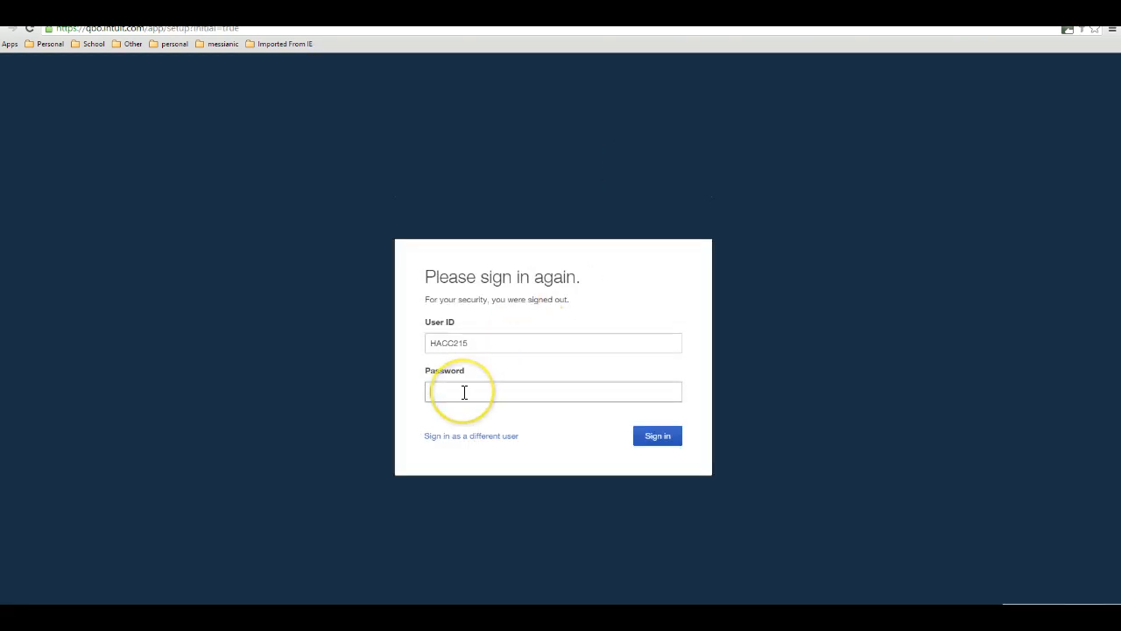
- Try to sign in to the existing account with the account password
type("••••••")
left_click(643, 435)
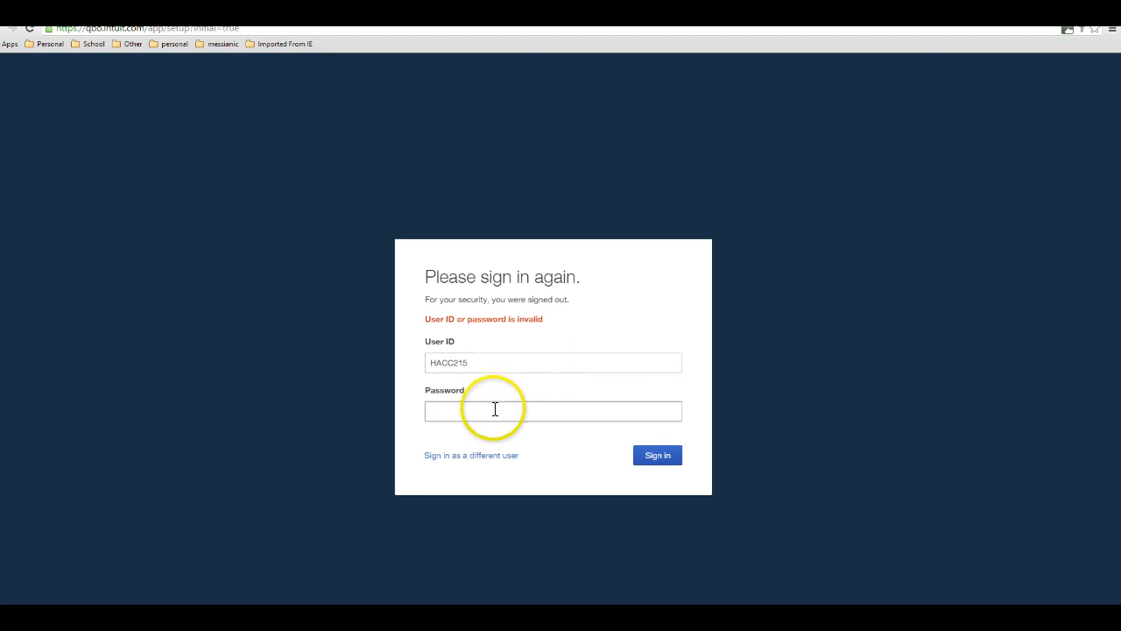
- Re-enter the account password and sign in to open the company setup
left_click(525, 409)
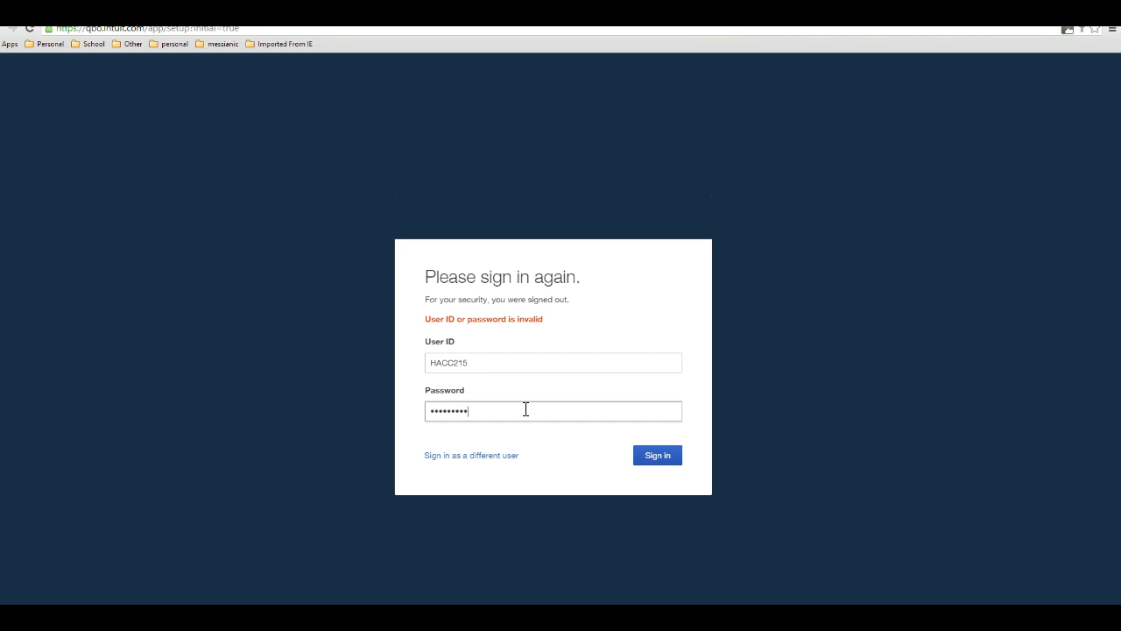
left_click(641, 457)
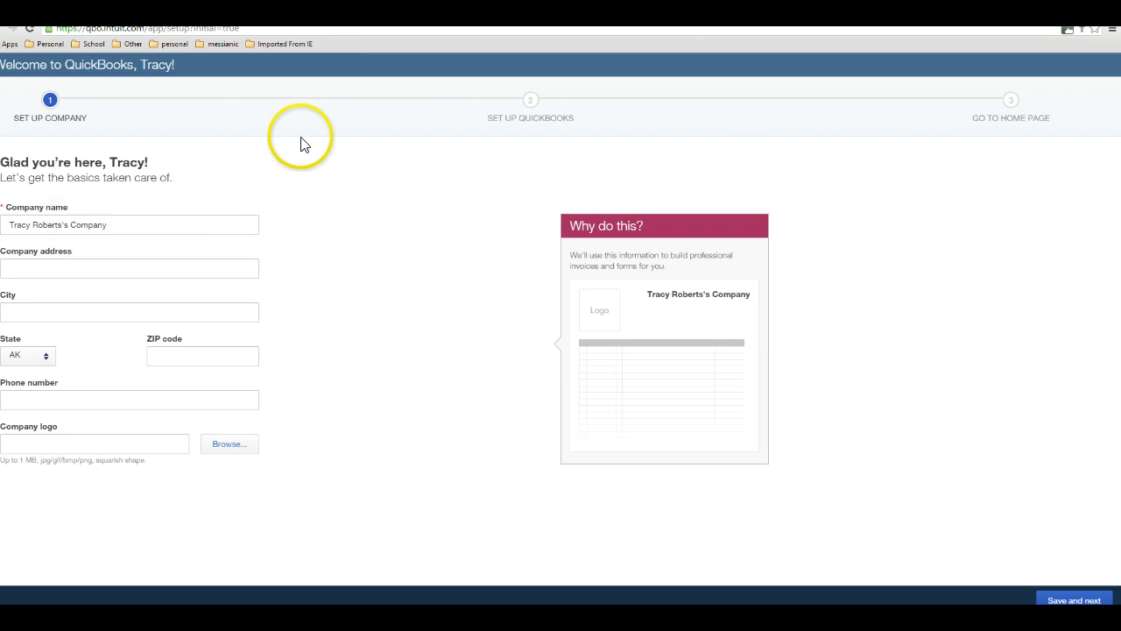
- Fill in the company's street address in the company setup form
left_click(78, 269)
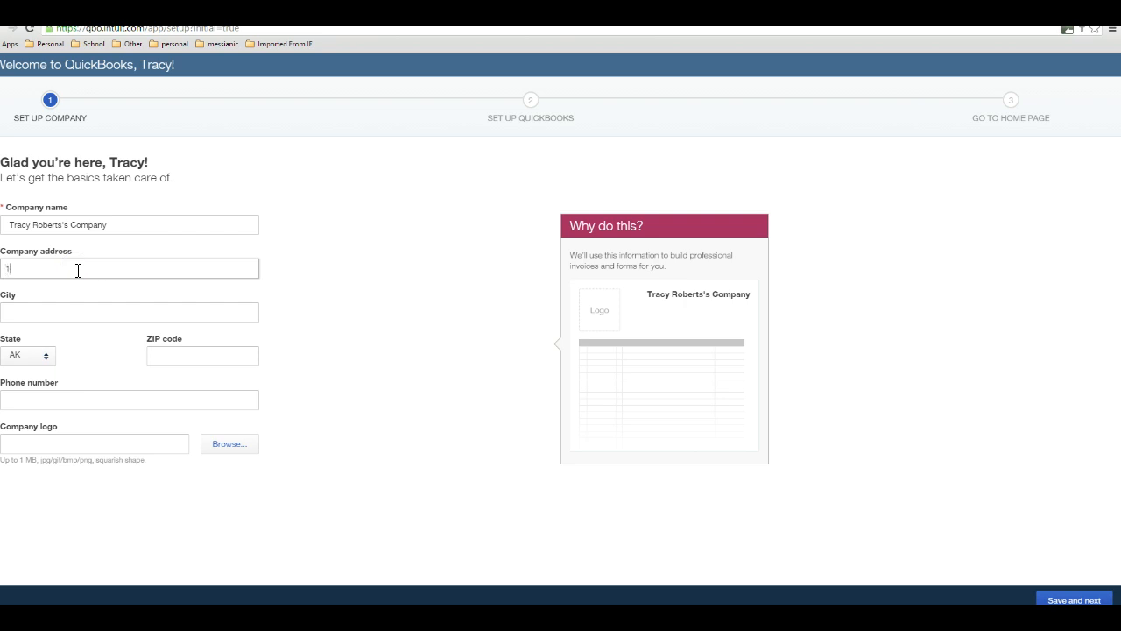
type("123 Main Street Ste")
key("Tab")
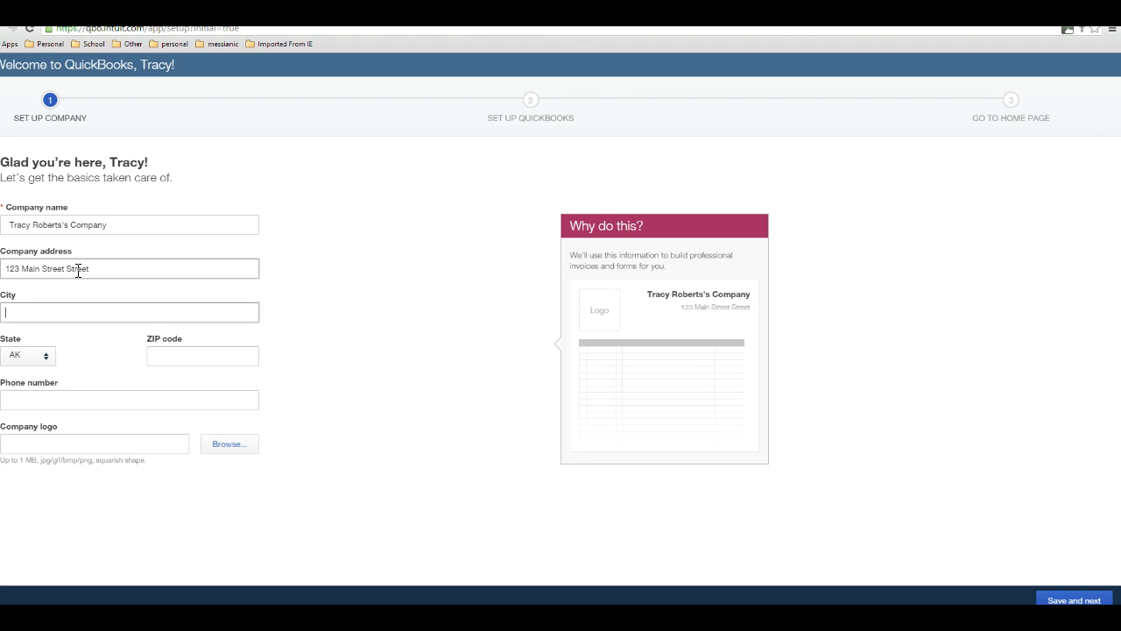
- Replace the company name with Academy Photography, Inc
left_click_drag(175, 226, 46, 418)
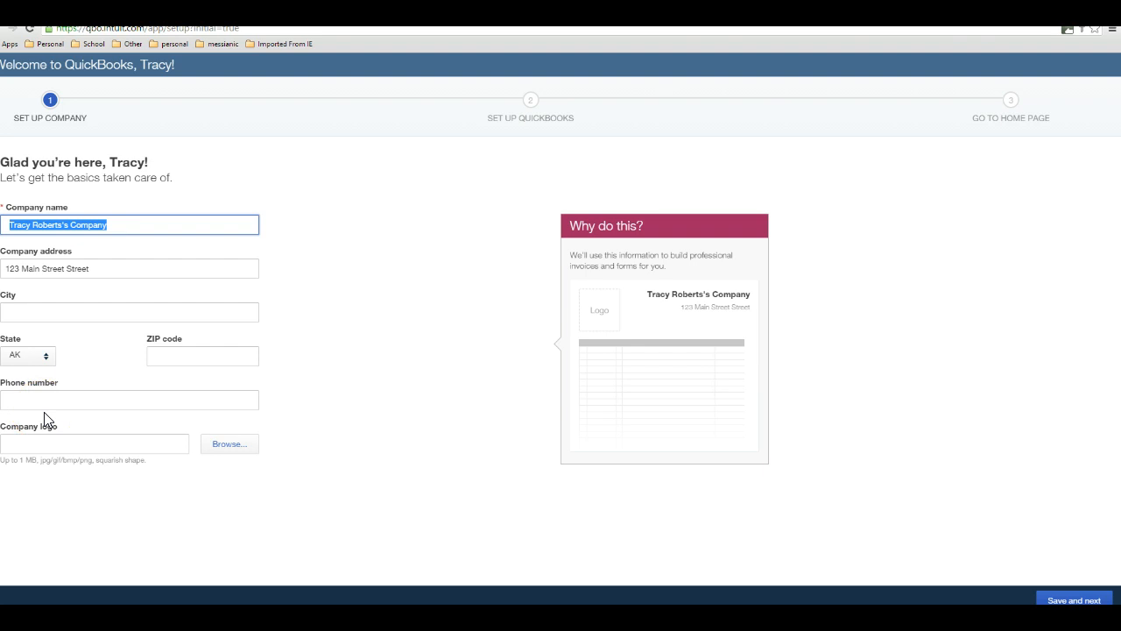
type("A")
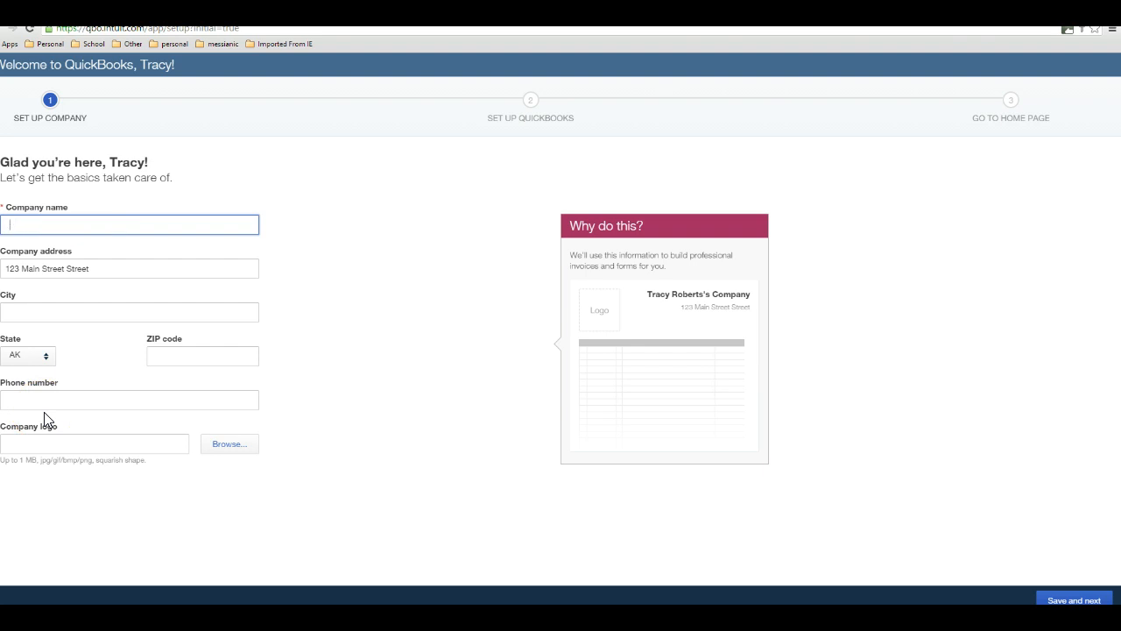
type("Academy Photography")
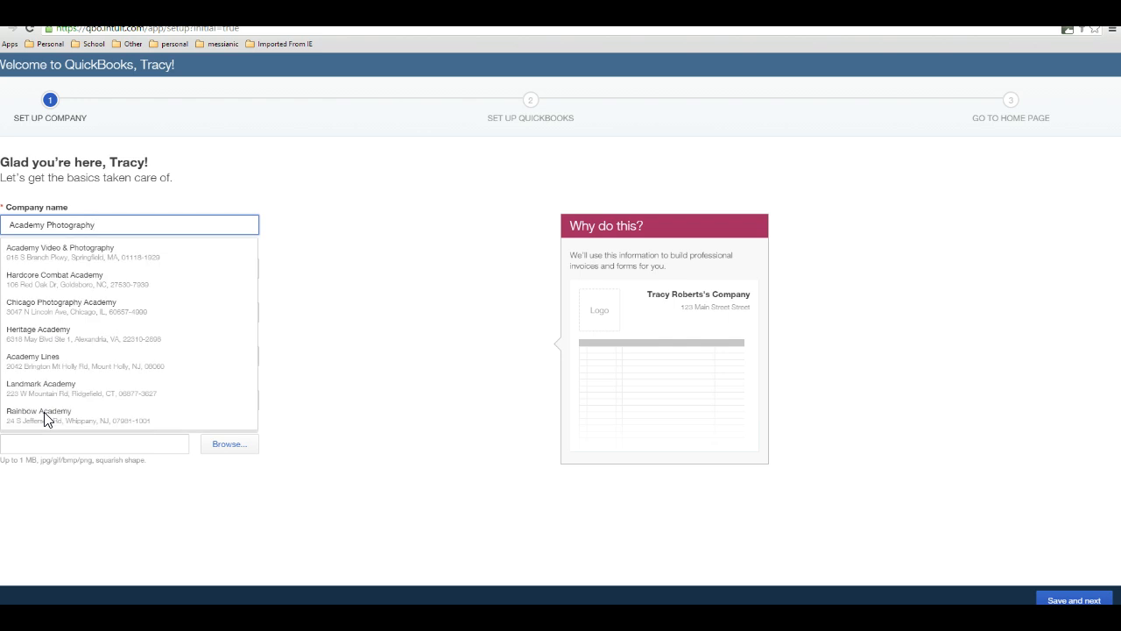
type(", Inc.")
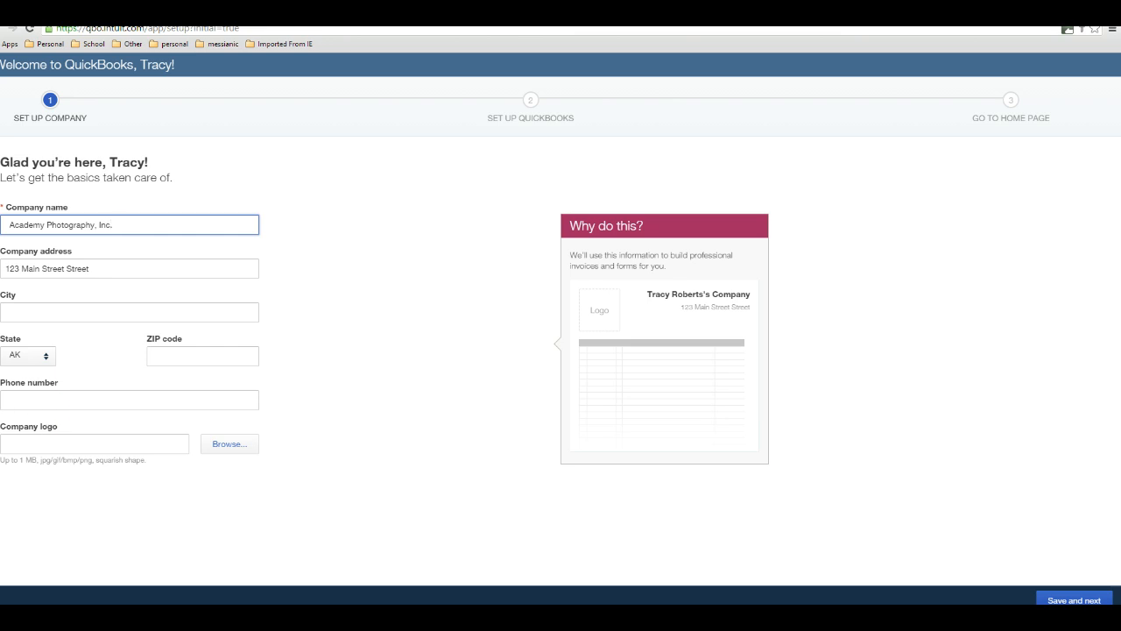
- Enter San Diego as the company's city
left_click(77, 307)
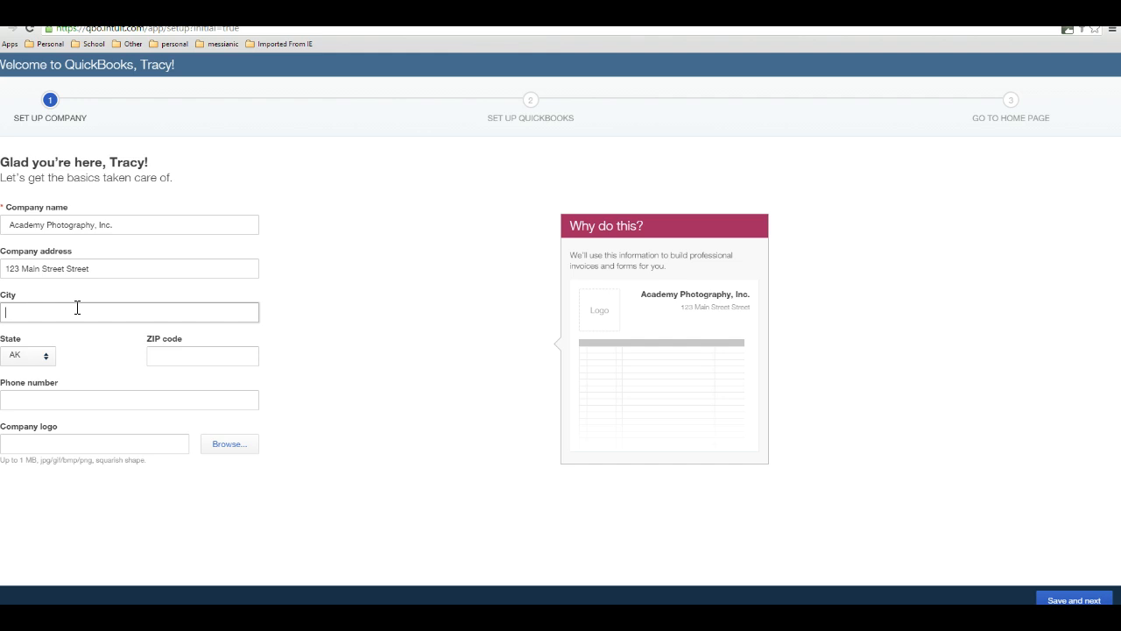
type("Wal")
key("BackSpace")
key("BackSpace")
type("San")
type(" Deig")
type("go")
key("BackSpace")
- Set the company's state to CA and fill in its ZIP code
left_click(46, 359)
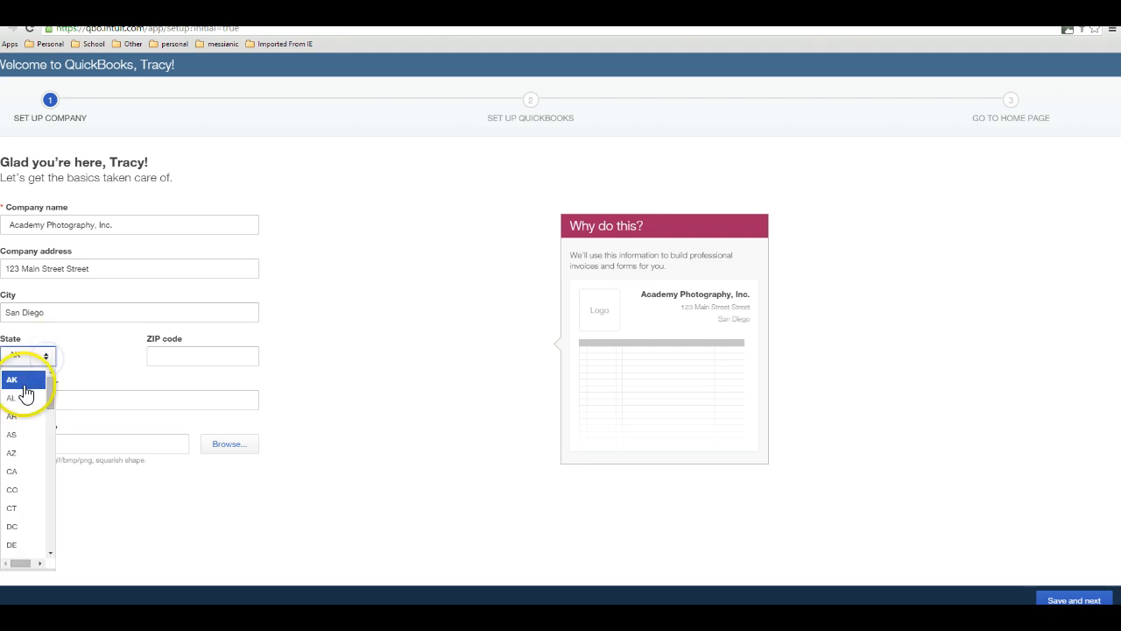
left_click(13, 472)
left_click(162, 357)
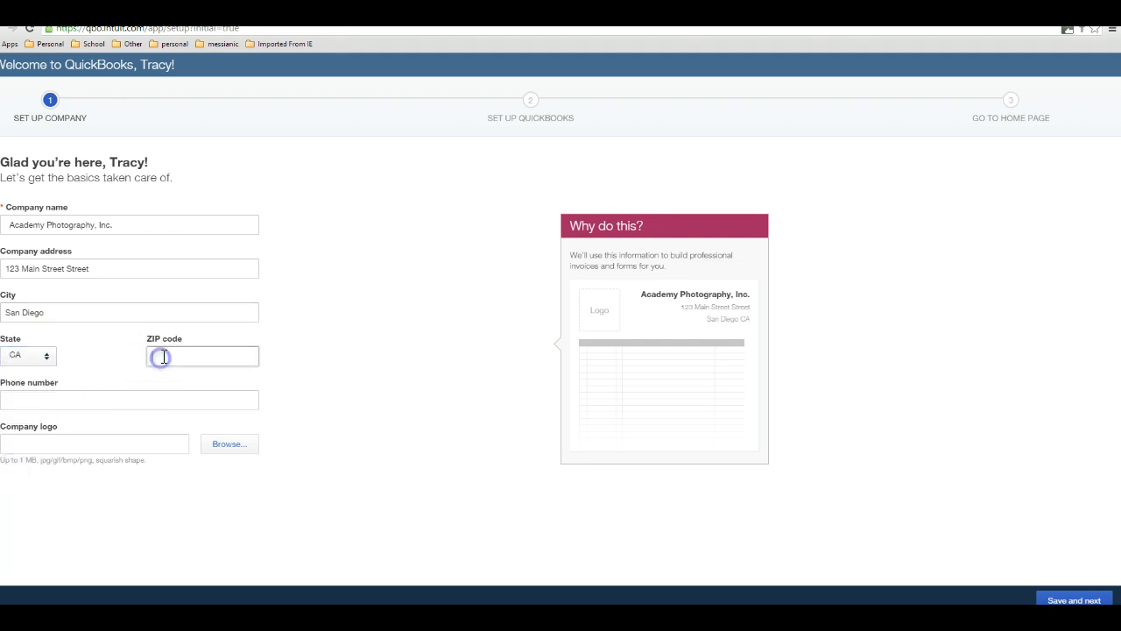
type("94022")
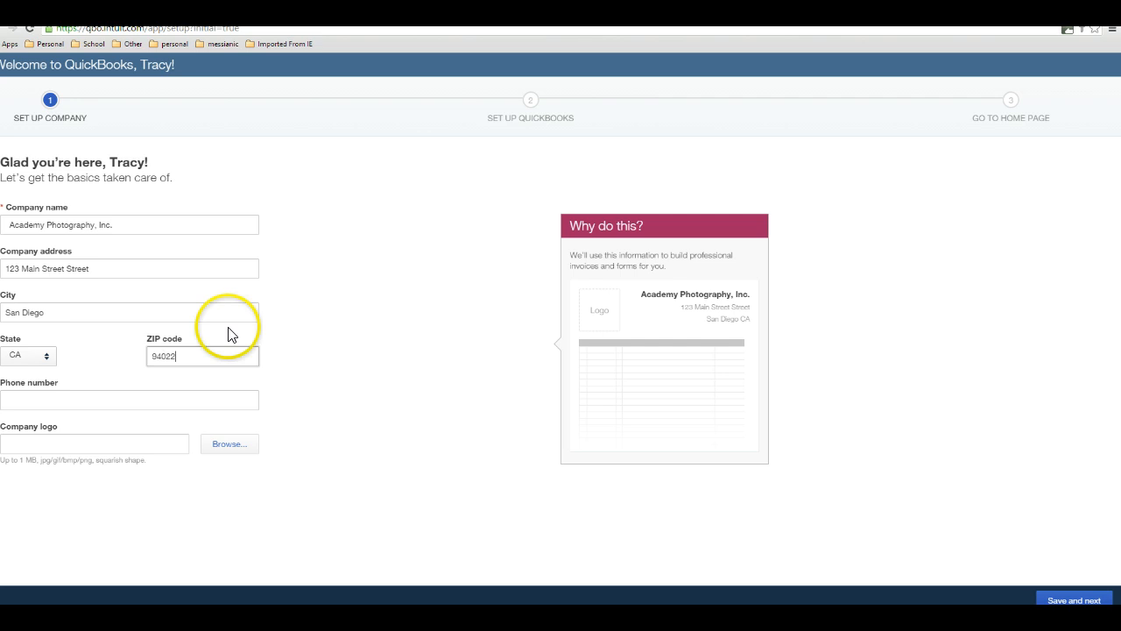
- Fill in the company's phone number and submit the company details
left_click(126, 403)
type("92")
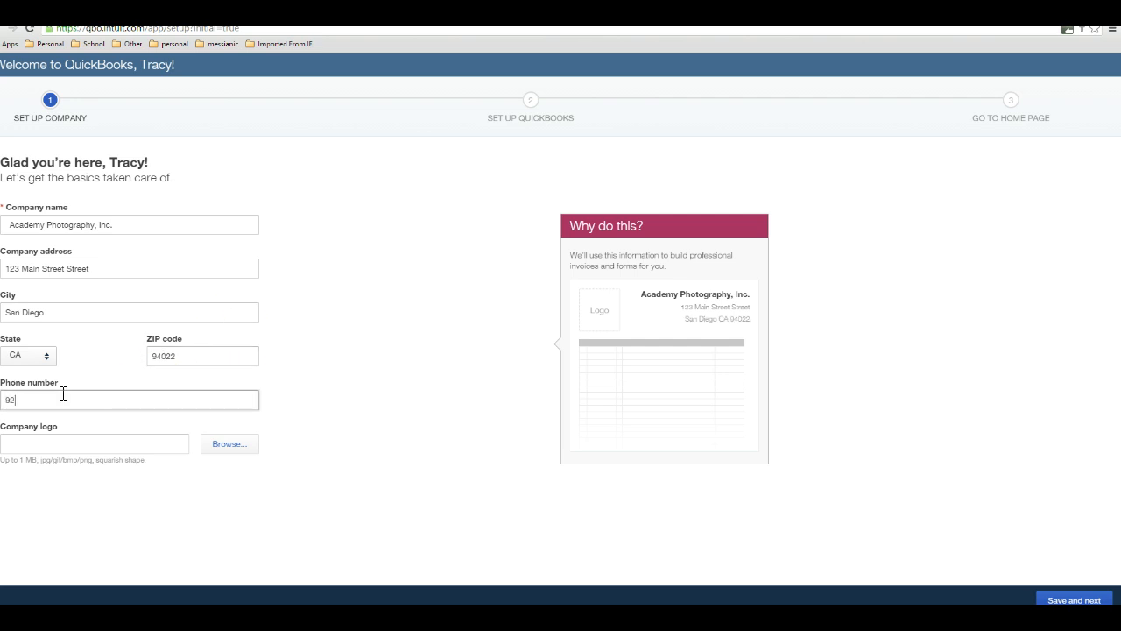
type("5-555-")
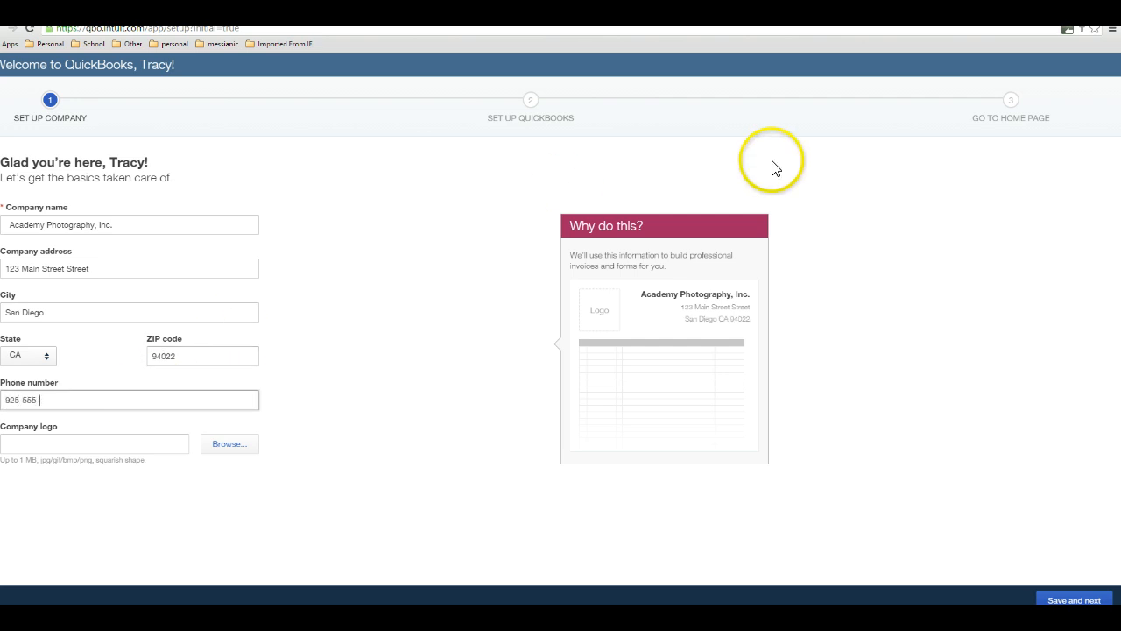
type("10212")
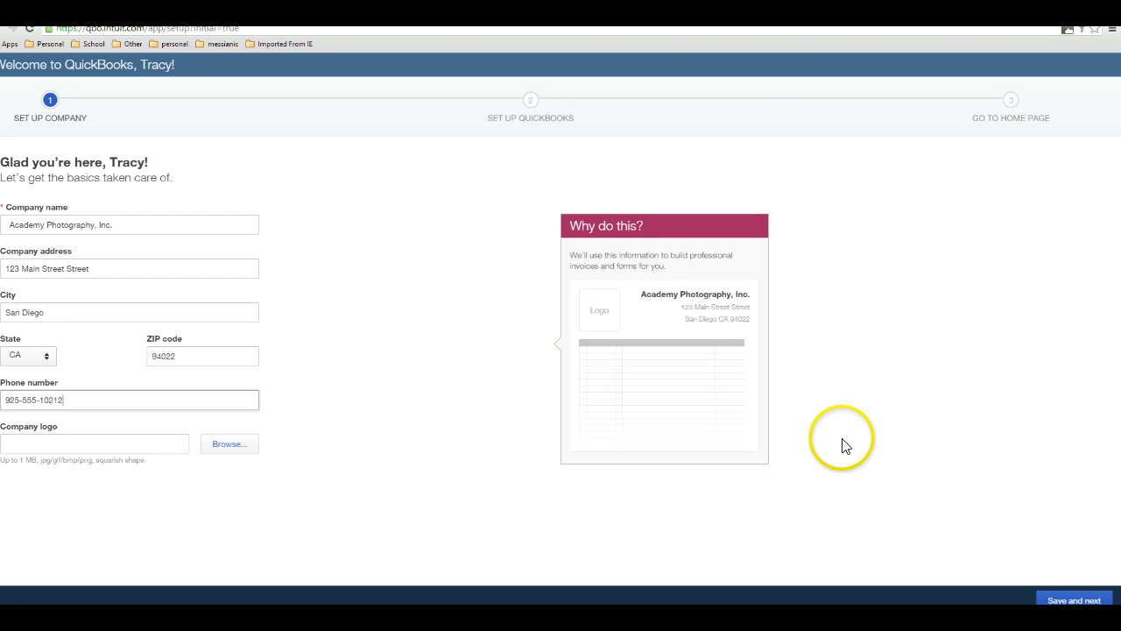
left_click(1060, 601)
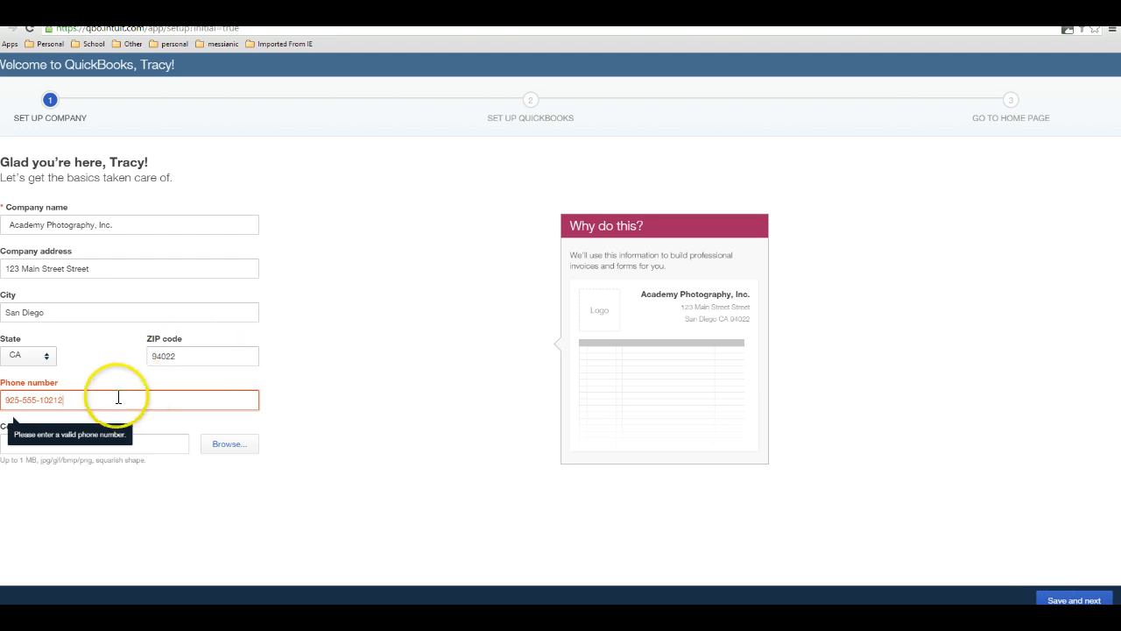
- Remove the extra digit from the phone number, save, and continue to the Set Up QuickBooks stage
left_click(58, 400)
left_click_drag(60, 403, 24, 401)
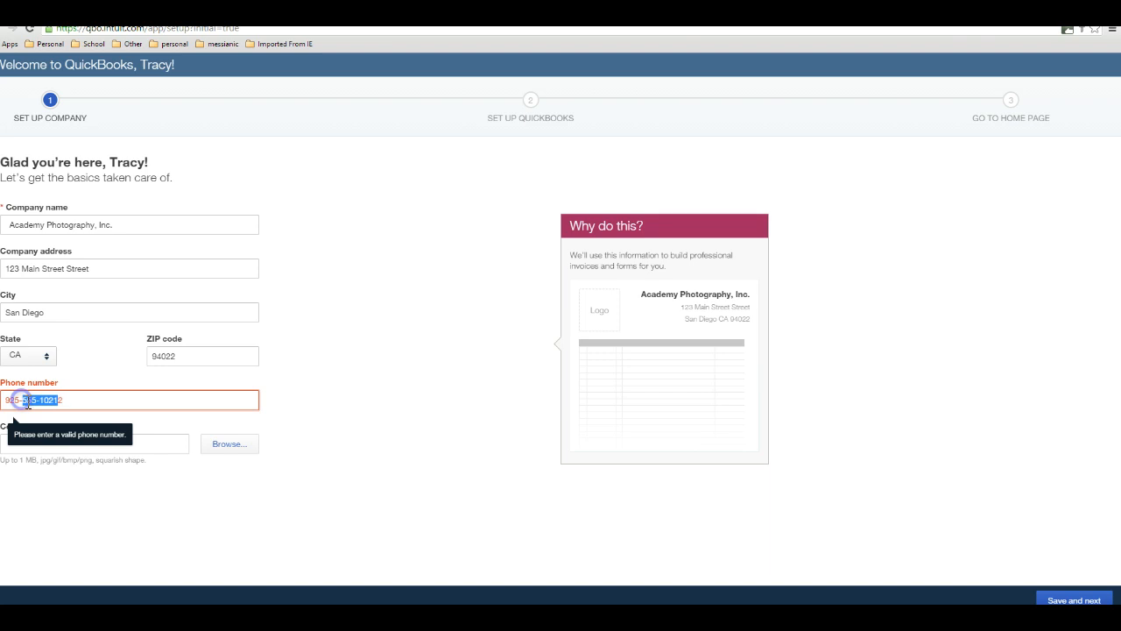
left_click(57, 401)
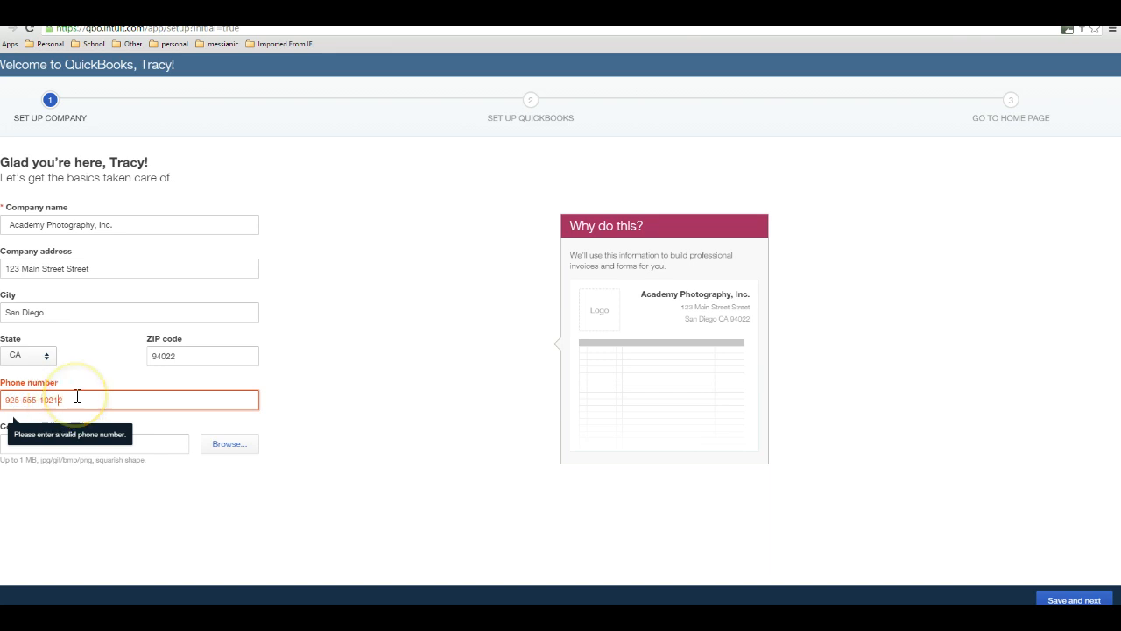
key("BackSpace")
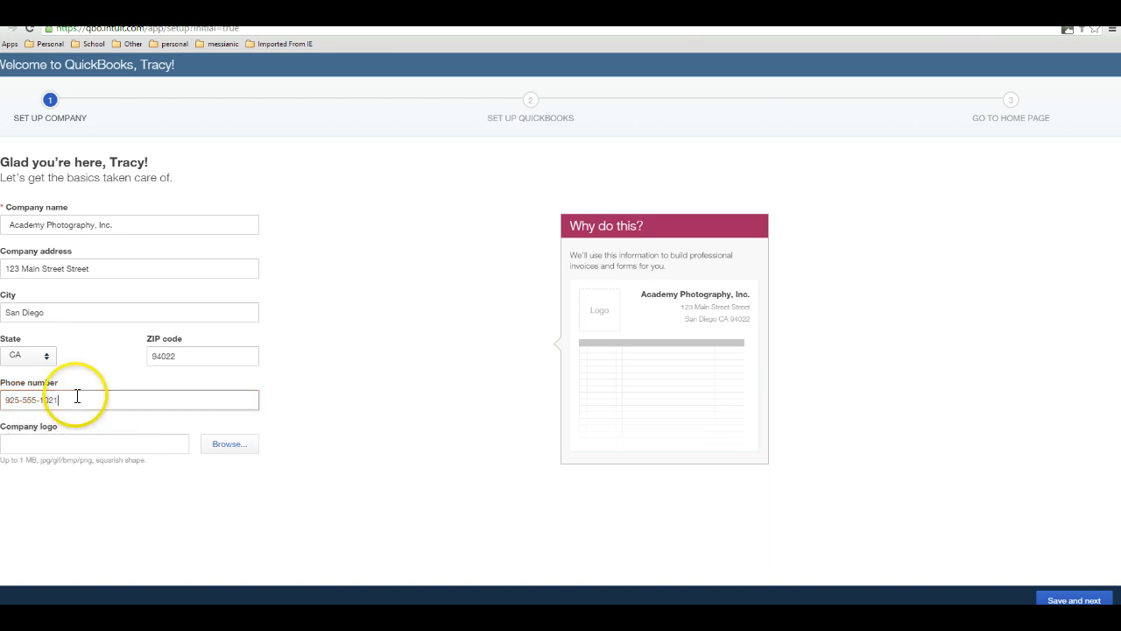
left_click(1061, 601)
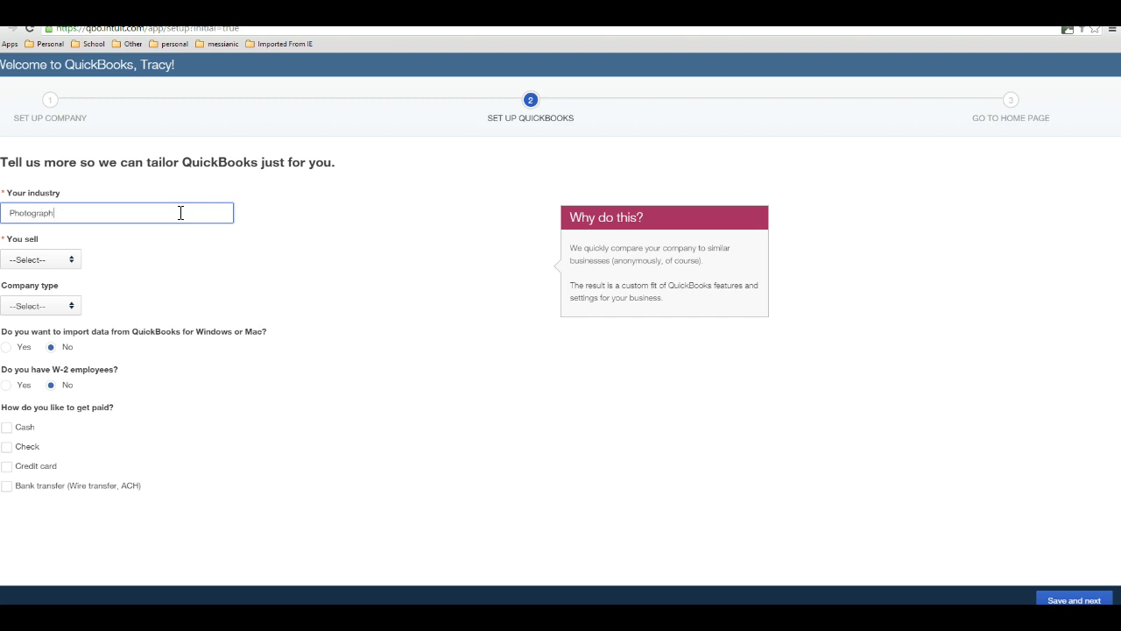
- Describe the business with the industry Art, Writing, or Photography, sales of Products and services, and company type S Corp
type("y")
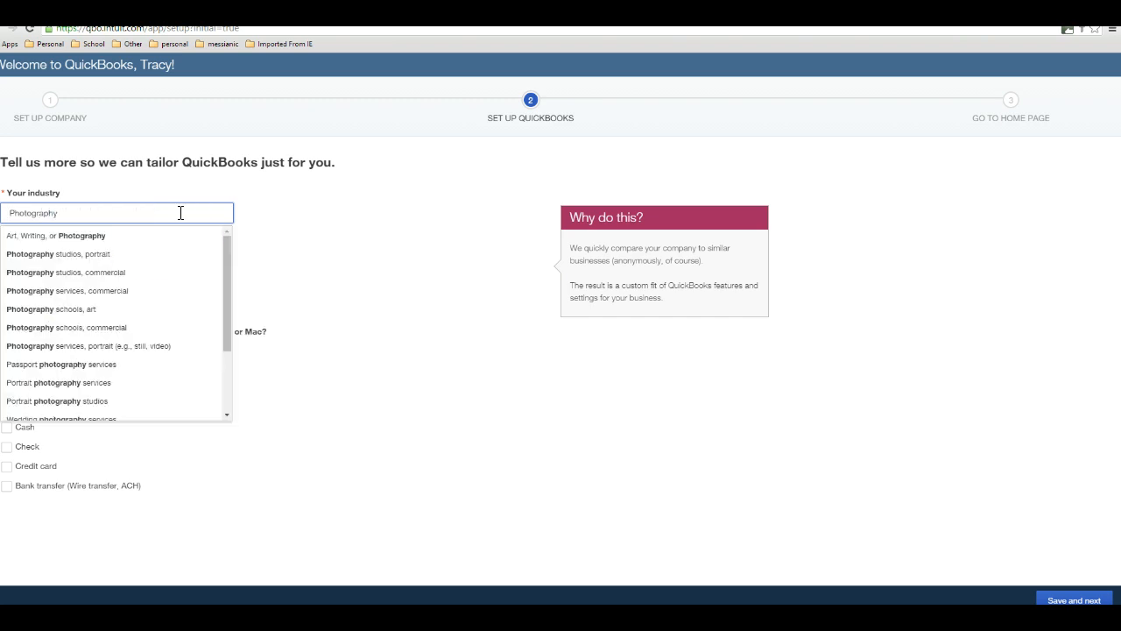
left_click(143, 238)
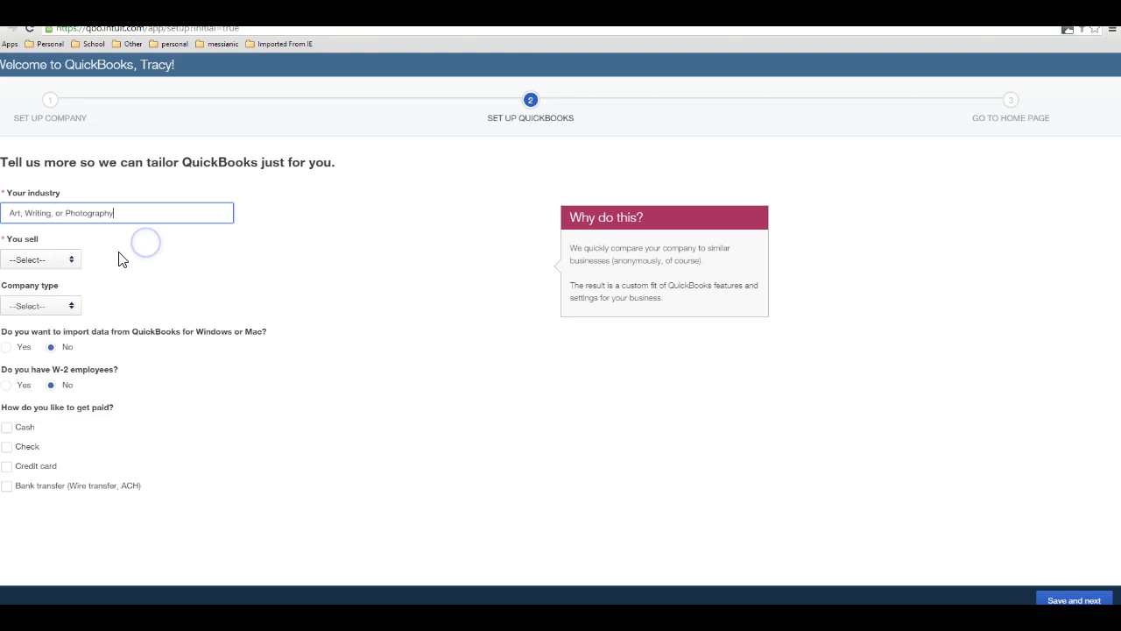
left_click(73, 263)
left_click(54, 335)
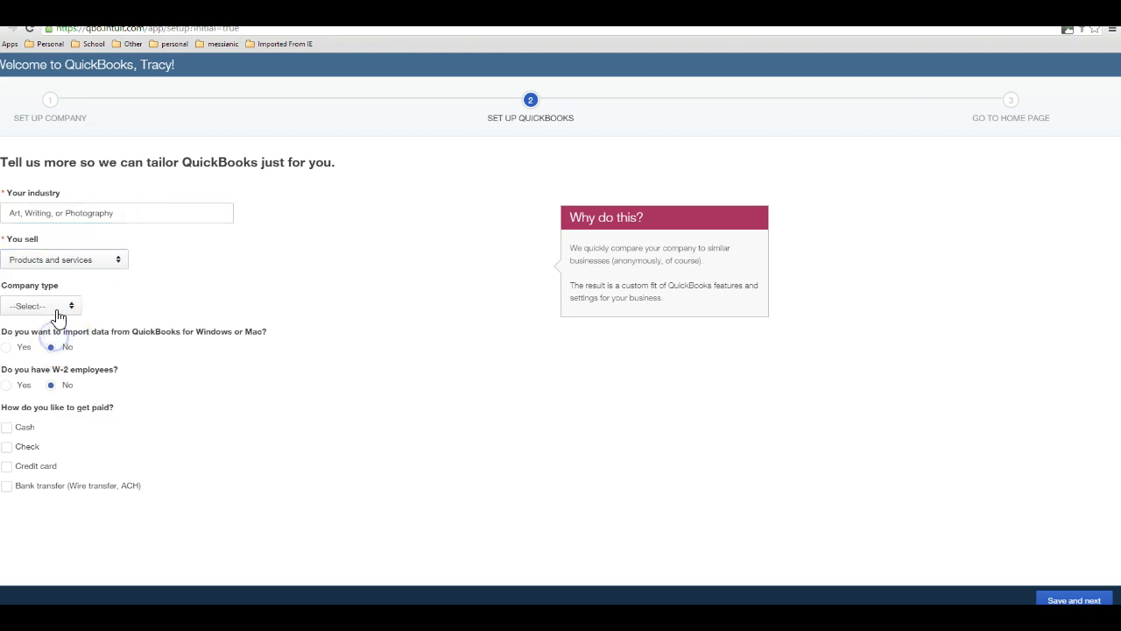
left_click(63, 305)
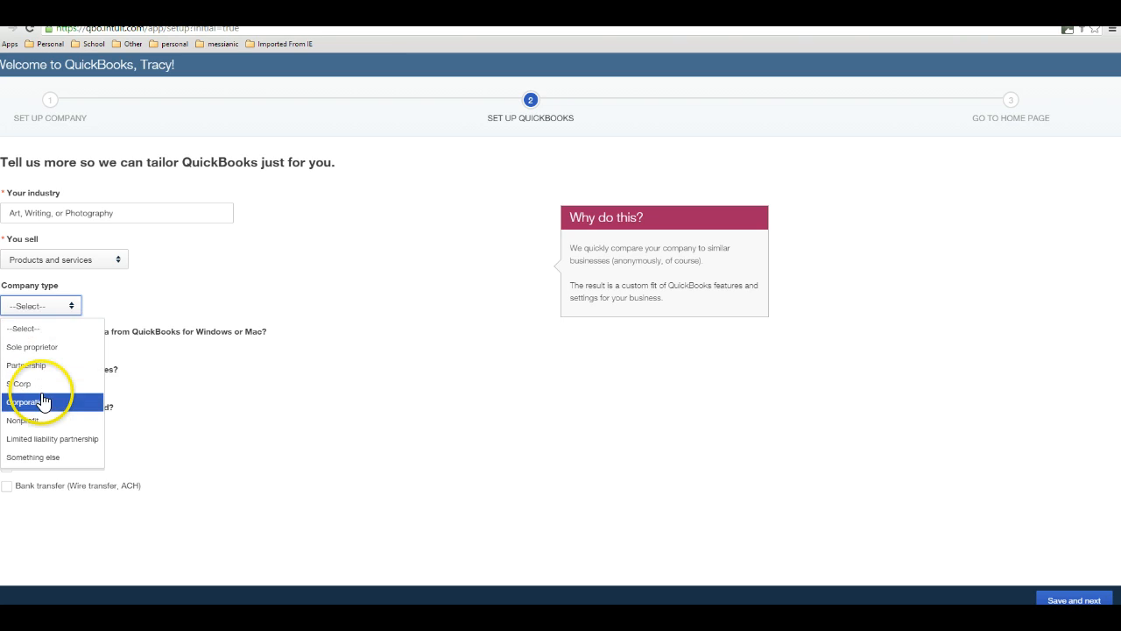
left_click(43, 383)
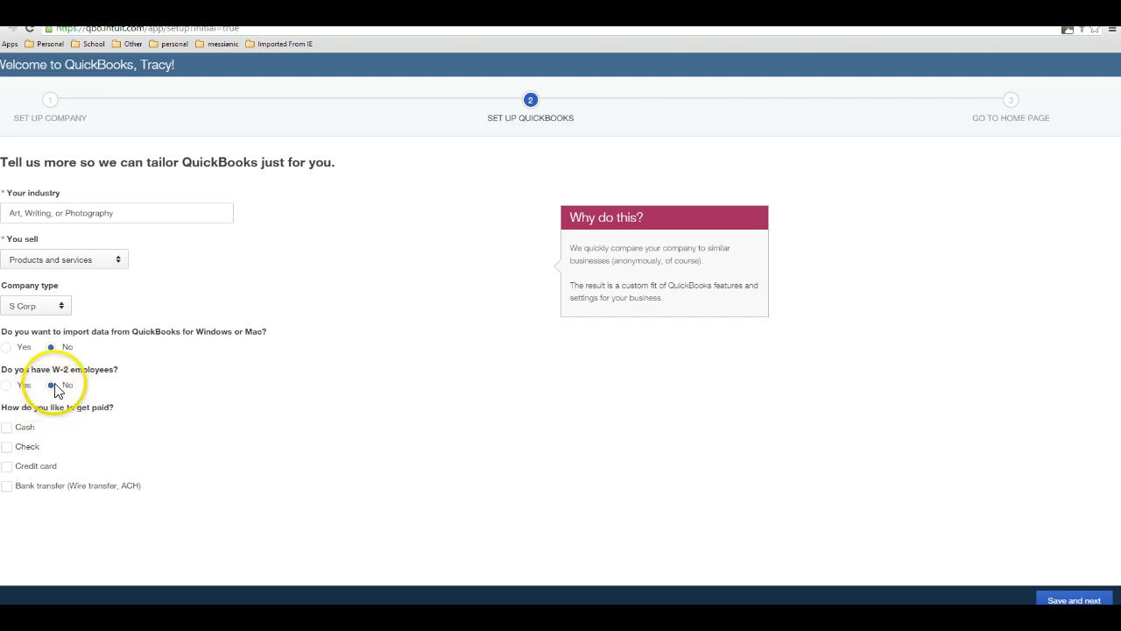
- Choose Check and Bank transfer as the ways to get paid, then save and continue through the customization summary
left_click(7, 447)
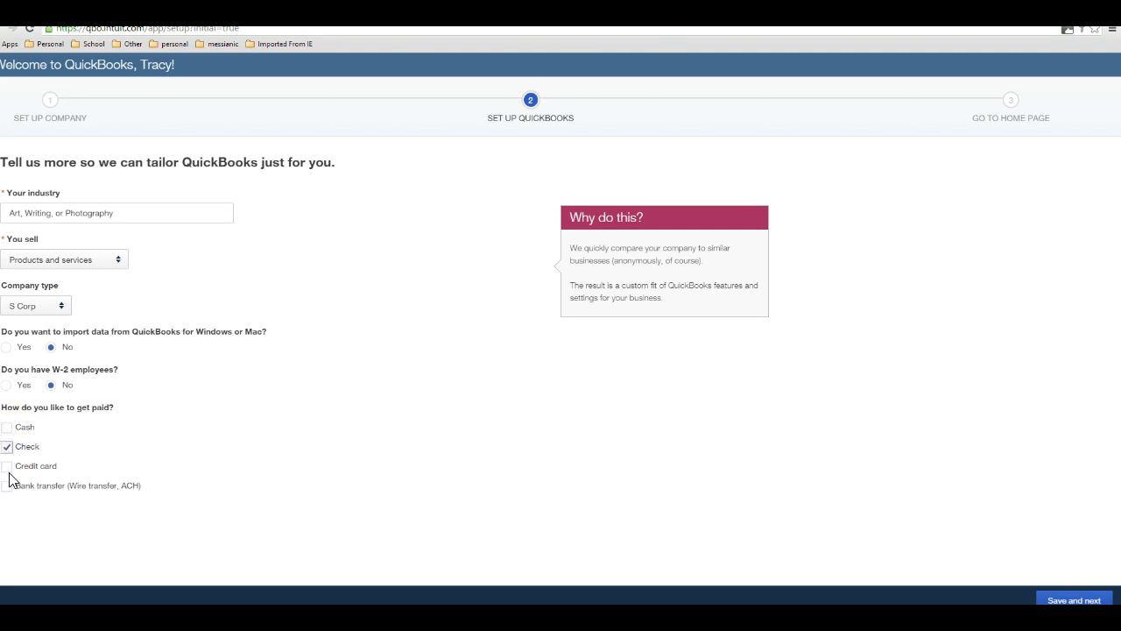
left_click(7, 486)
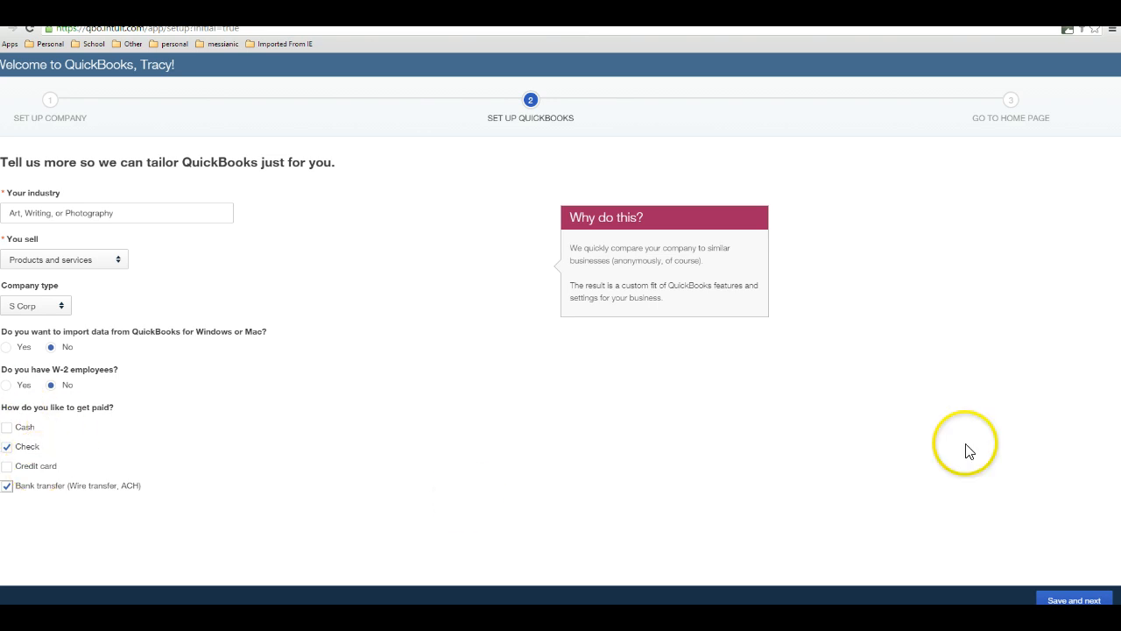
left_click(1084, 600)
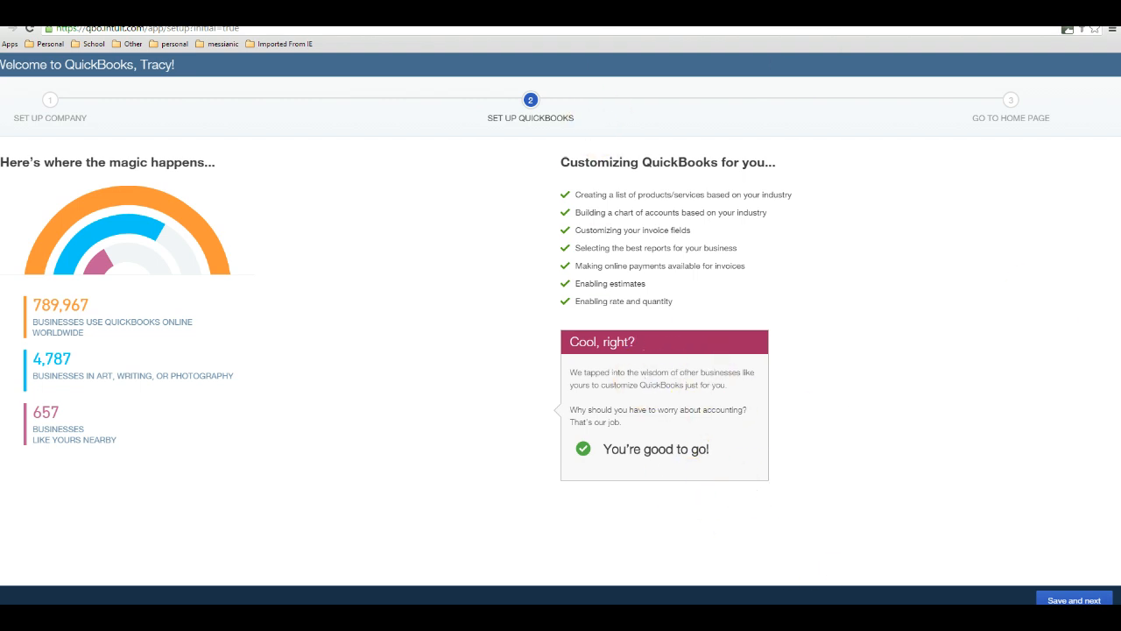
left_click(1068, 599)
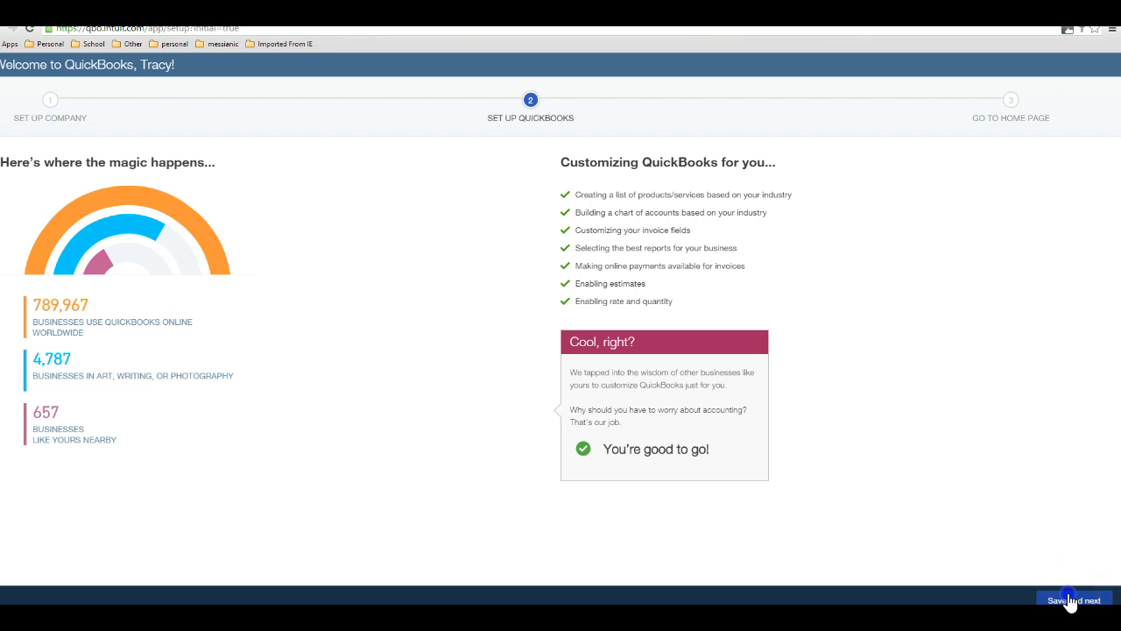